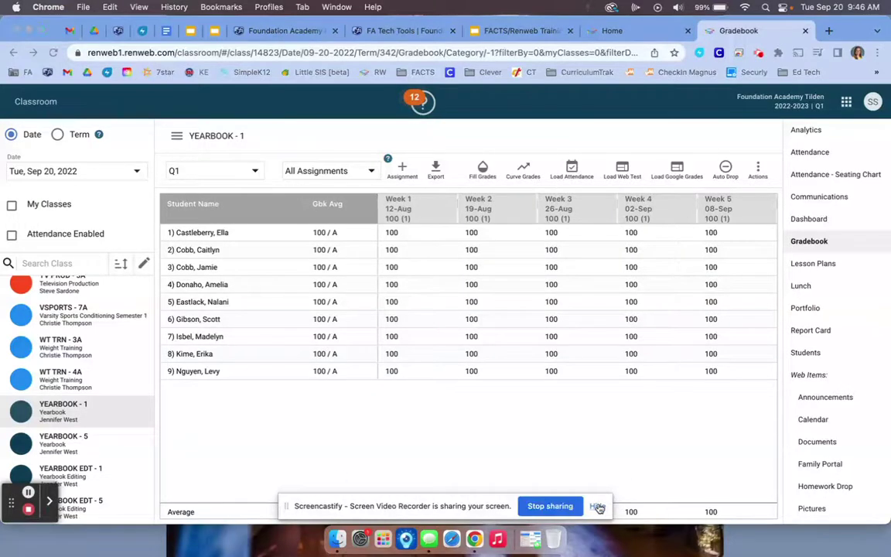
# Draft a Final Submissions assignment, review its form, then discard it unsaved
pyautogui.click(597, 507)
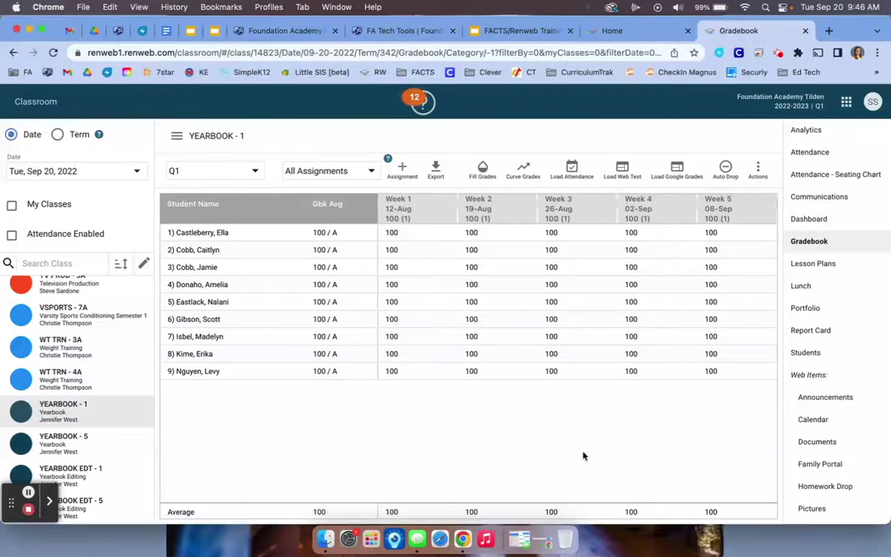
pyautogui.click(403, 171)
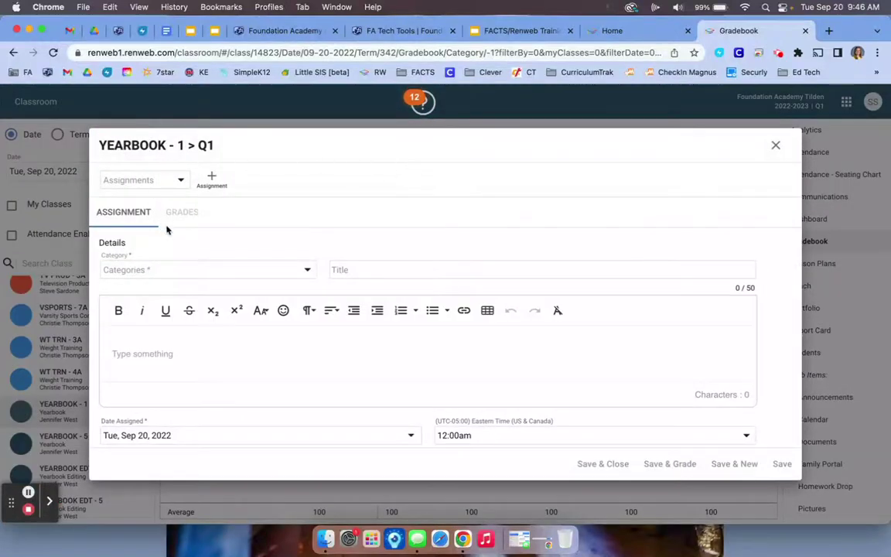
pyautogui.click(213, 273)
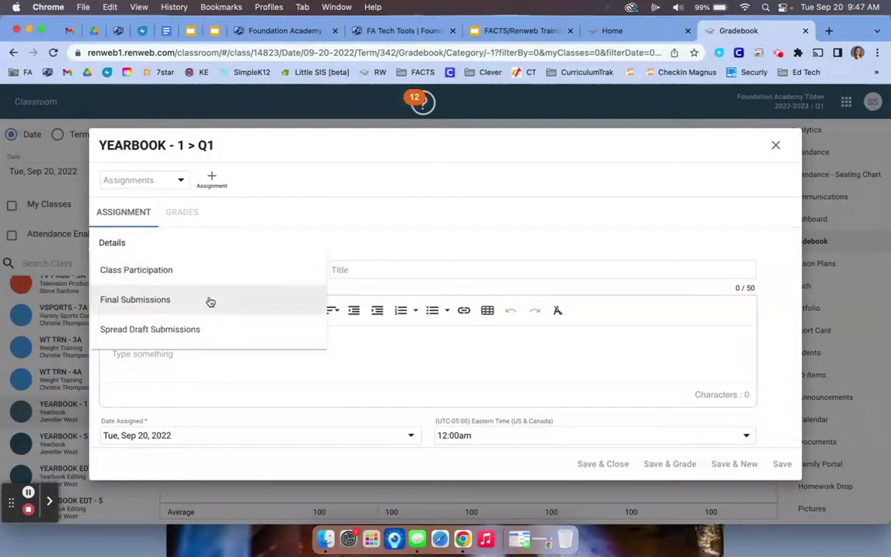
pyautogui.click(209, 301)
pyautogui.click(422, 269)
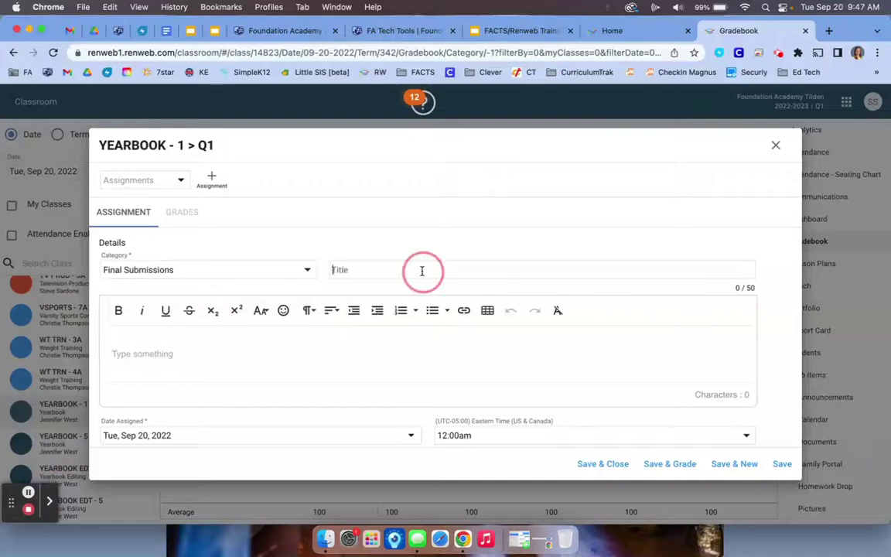
pyautogui.click(339, 365)
pyautogui.scroll(-5, 339, 367)
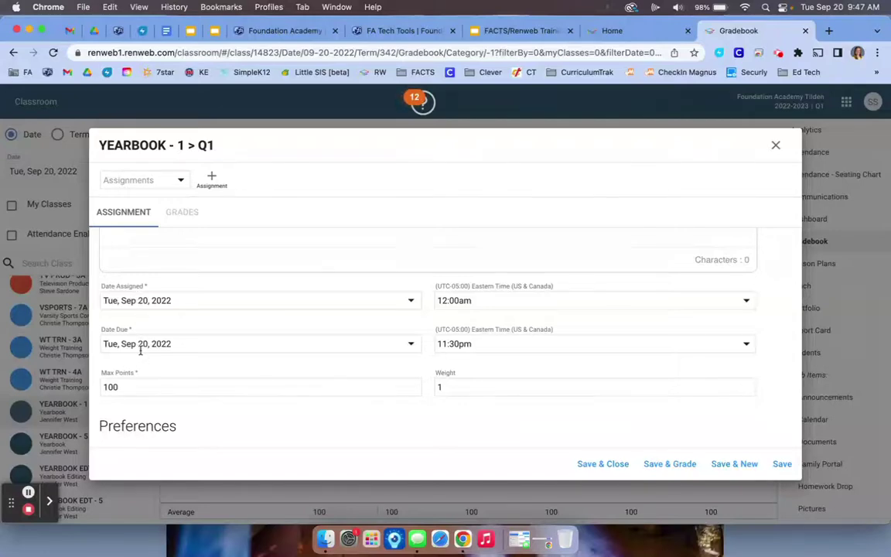
pyautogui.scroll(-2, 391, 389)
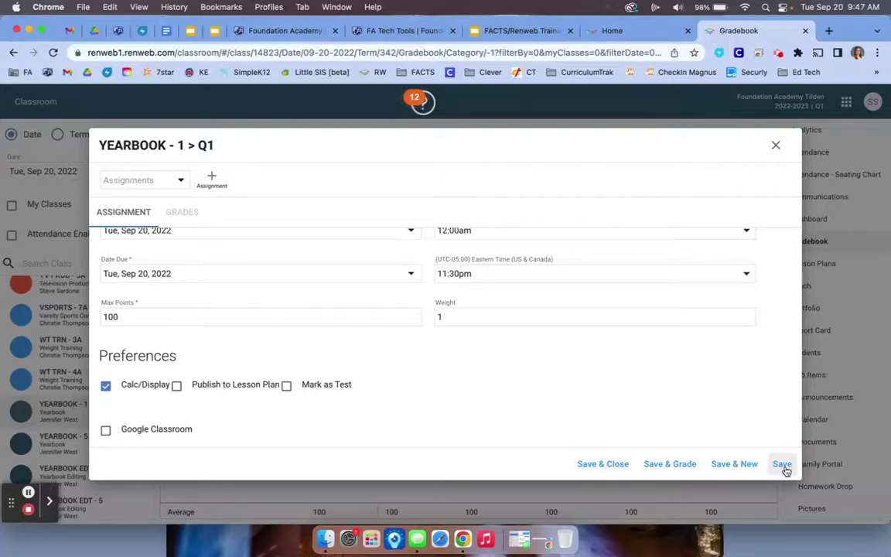
pyautogui.click(777, 146)
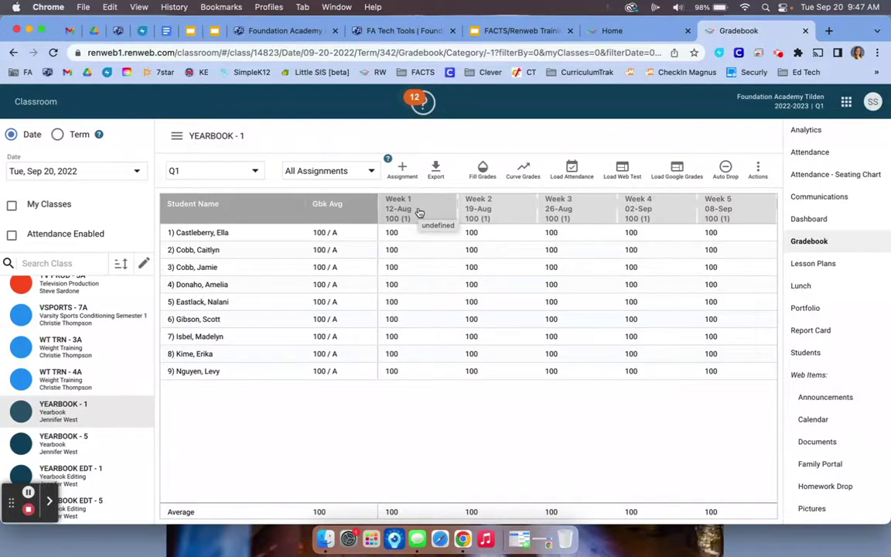
# Inspect the Week 1 assignment's details and its copy-to-classes window without changes
pyautogui.click(419, 212)
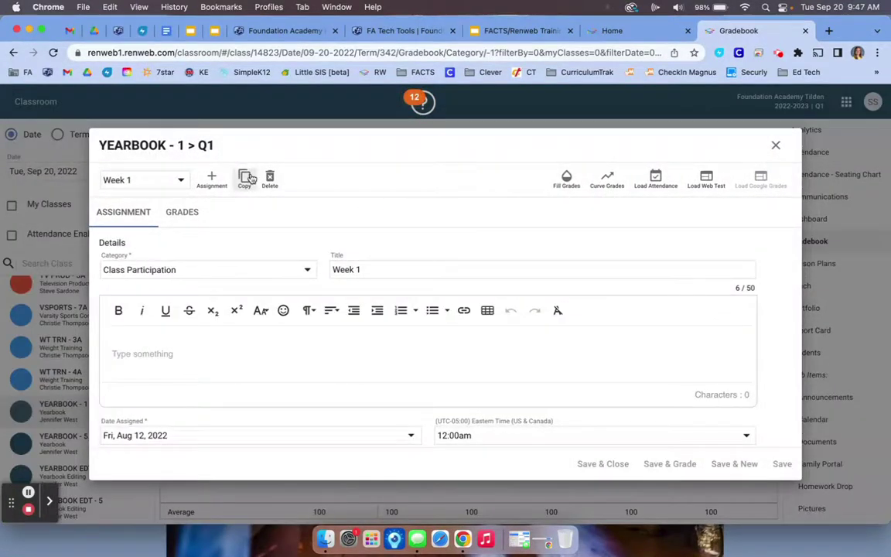
pyautogui.click(246, 179)
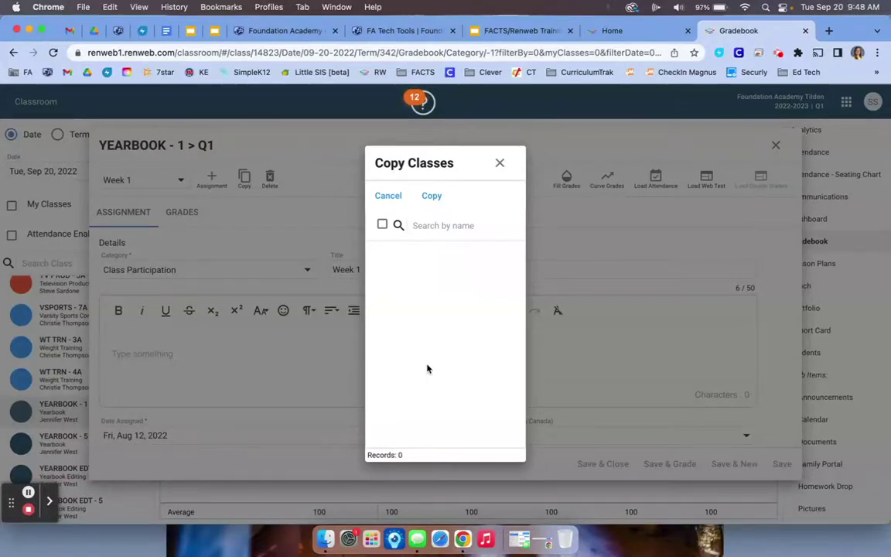
pyautogui.click(500, 166)
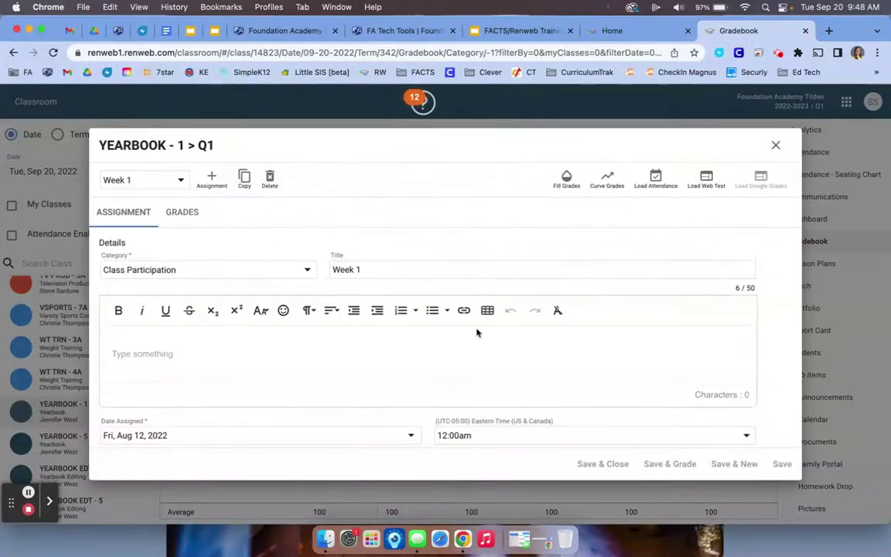
pyautogui.click(778, 147)
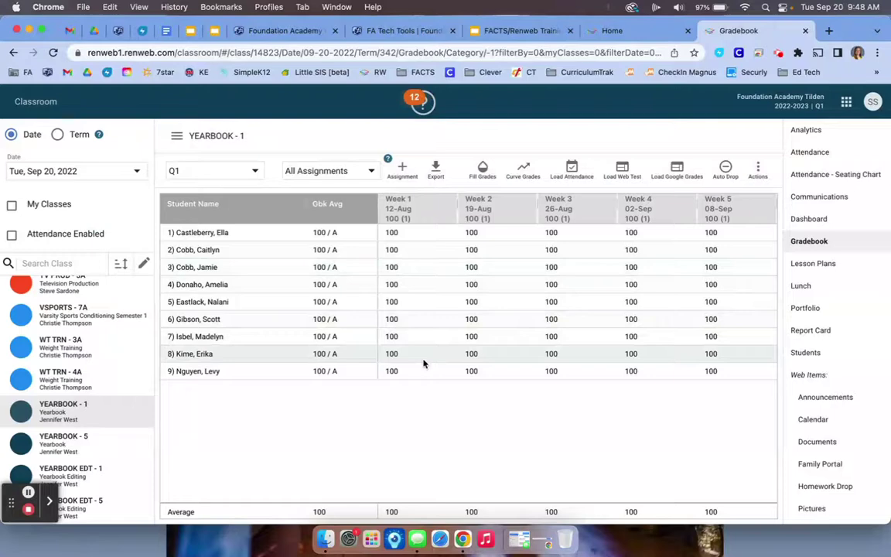
pyautogui.click(413, 212)
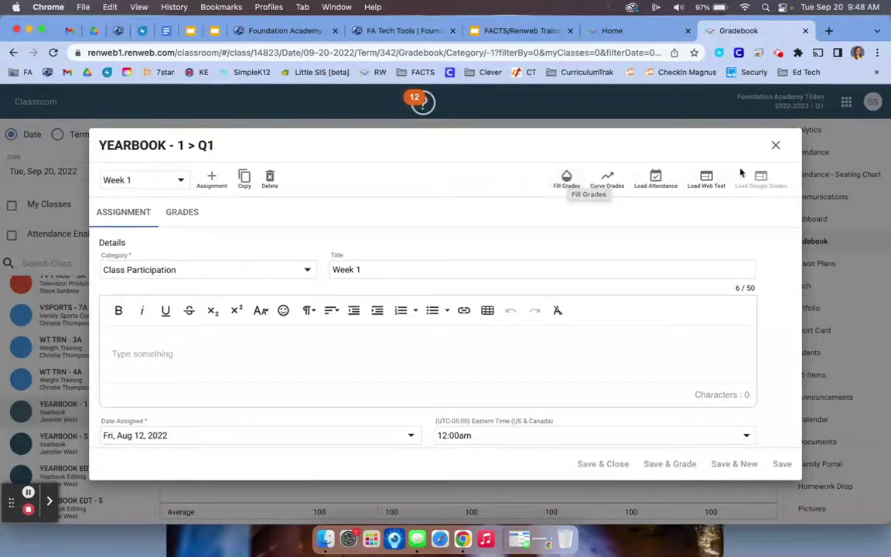
pyautogui.click(777, 146)
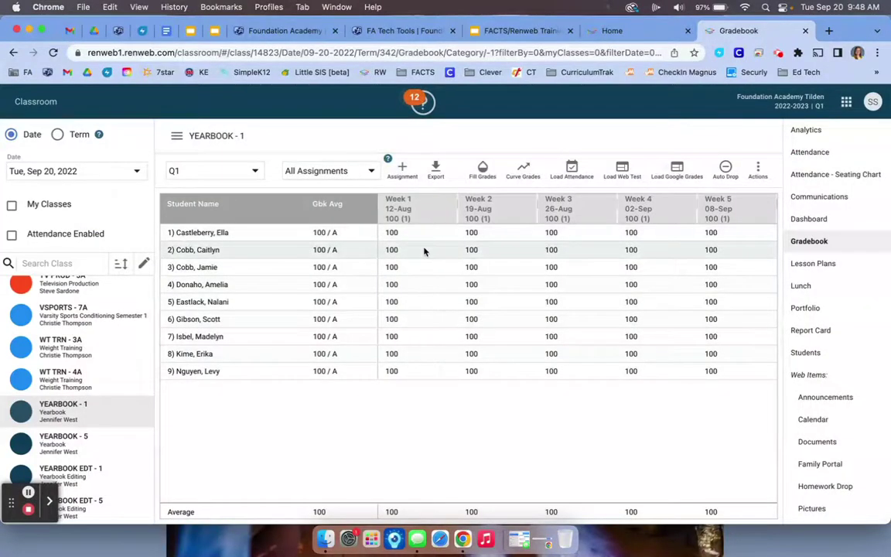
pyautogui.moveTo(424, 251)
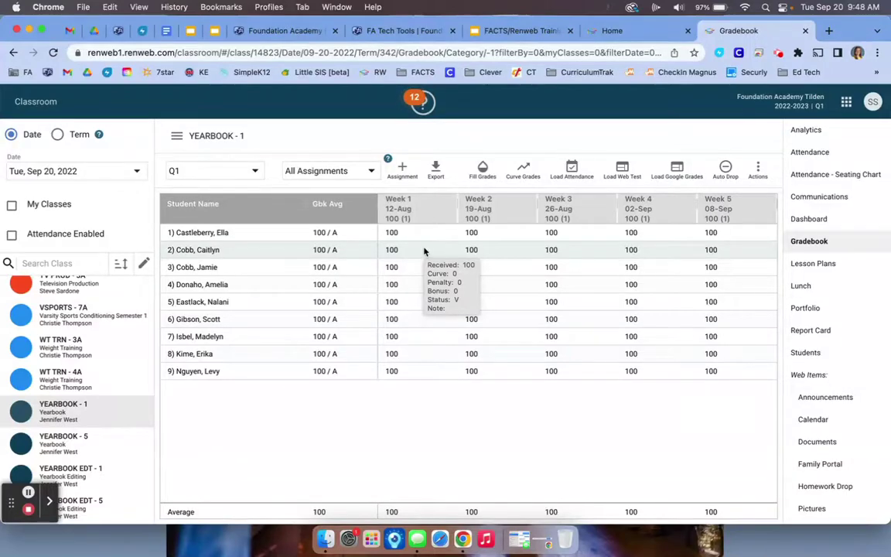
# Start a new assignment in the Final Submissions category
pyautogui.click(402, 170)
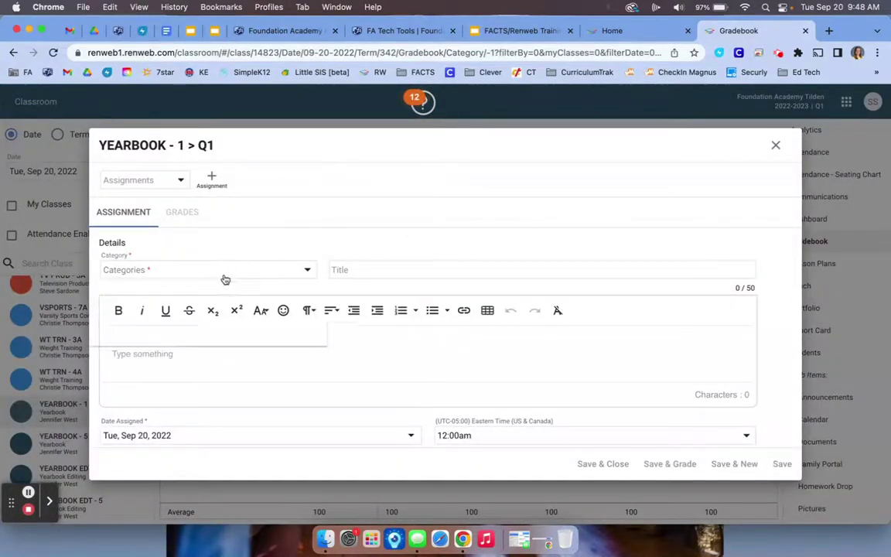
pyautogui.click(224, 277)
pyautogui.click(247, 303)
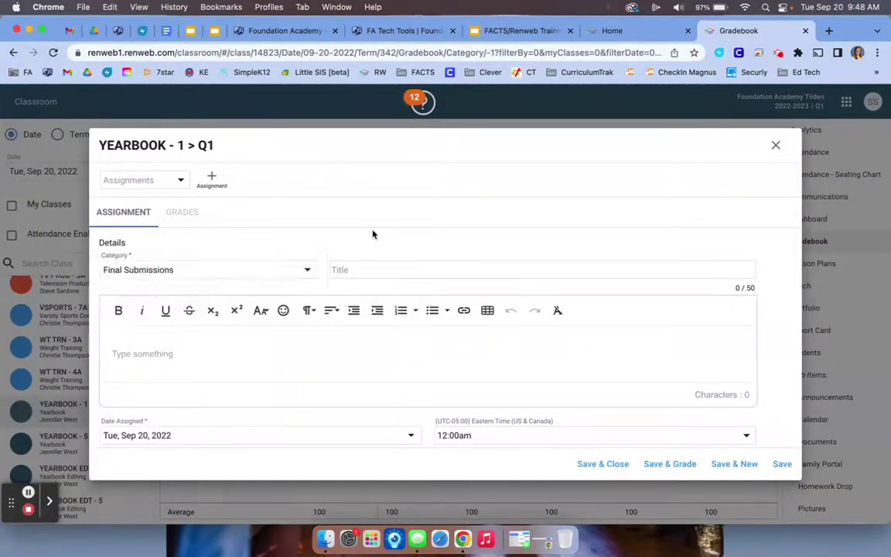
pyautogui.scroll(-5, 371, 238)
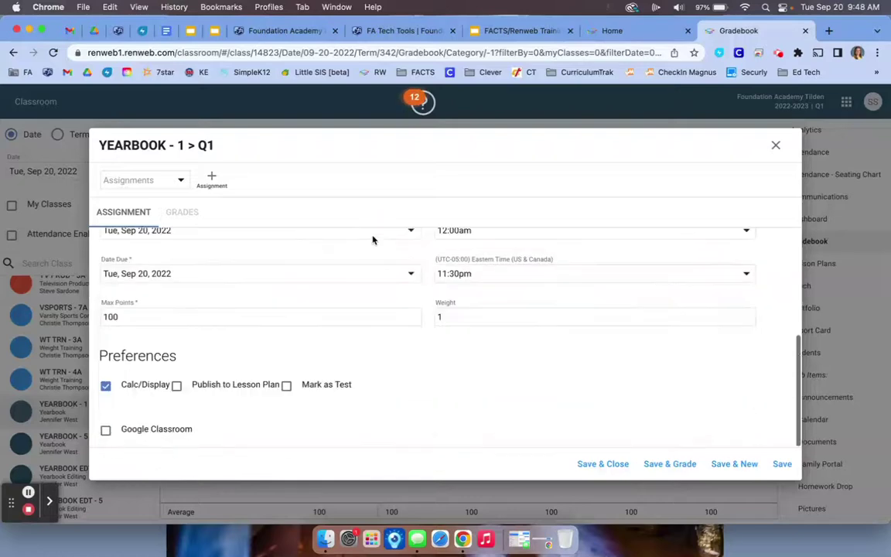
# Link it to Google Classroom's Photo Challenges Assignment and load its details
pyautogui.click(106, 429)
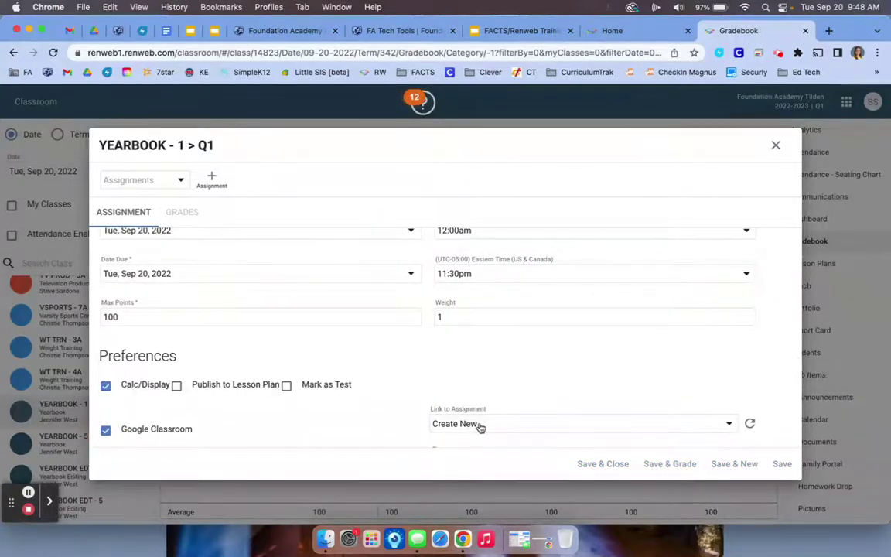
pyautogui.scroll(-3, 480, 425)
pyautogui.click(483, 367)
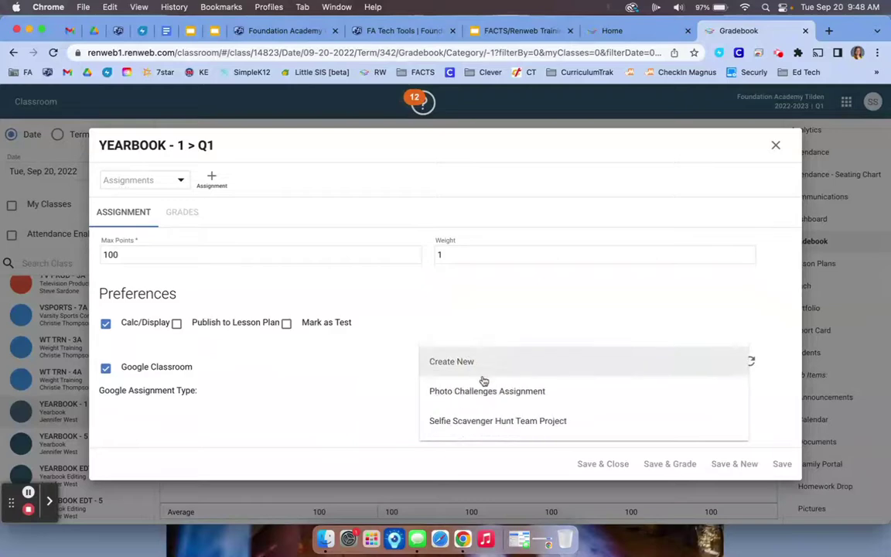
pyautogui.click(484, 393)
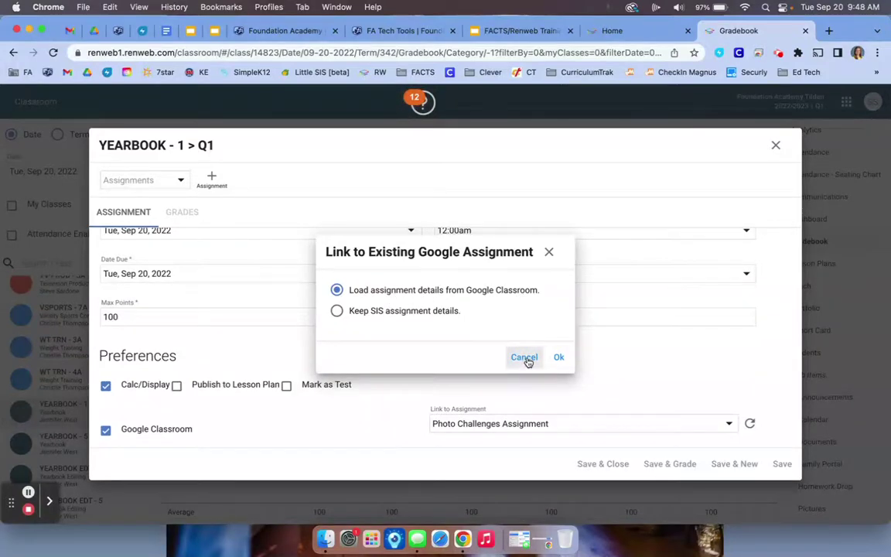
pyautogui.click(552, 360)
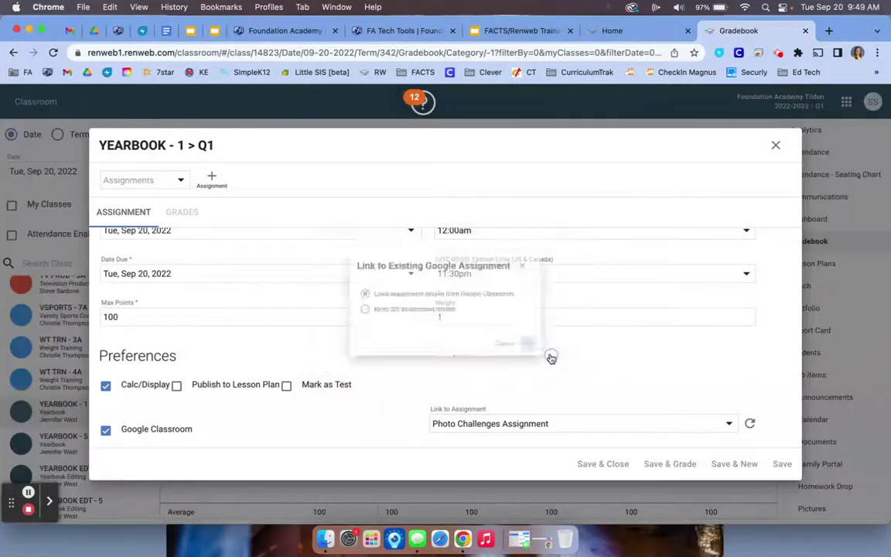
pyautogui.scroll(10, 431, 358)
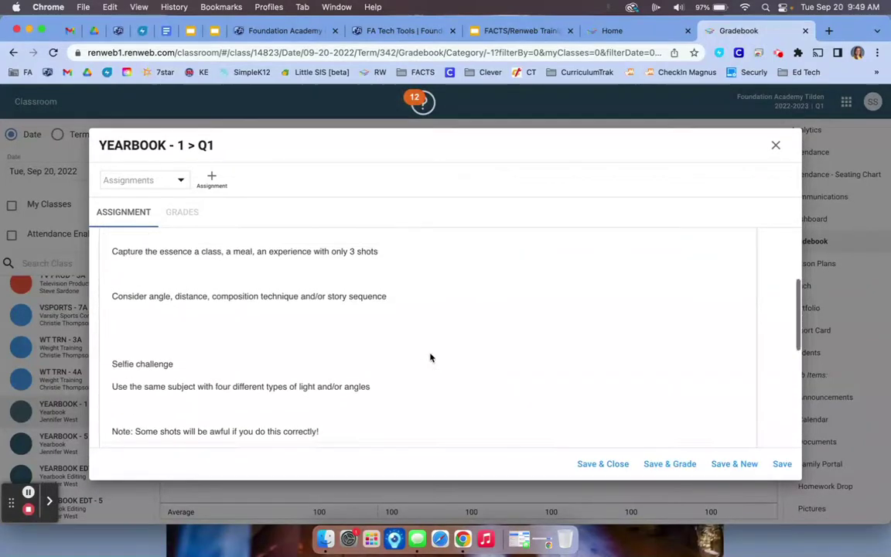
# Review the loaded photo-challenge description, then close the form, returning to YEARBOOK - 1
pyautogui.scroll(2, 431, 354)
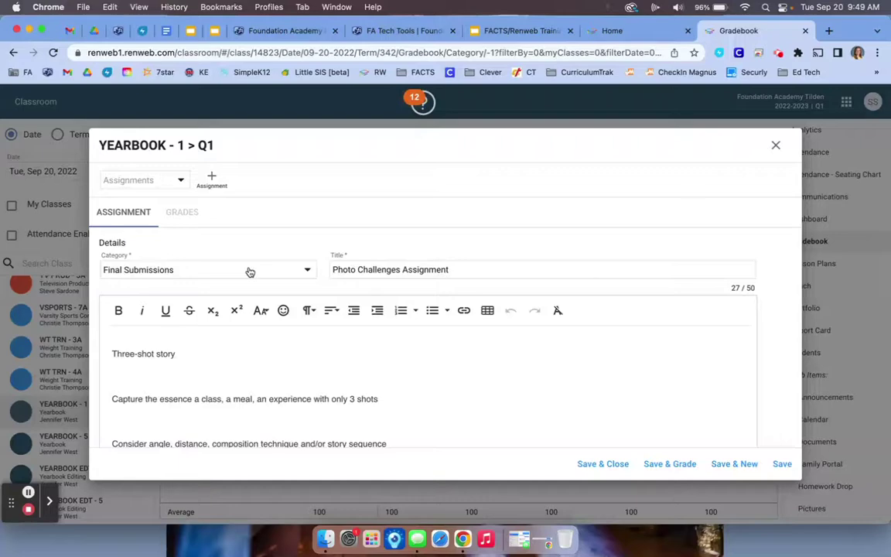
pyautogui.scroll(-12, 249, 272)
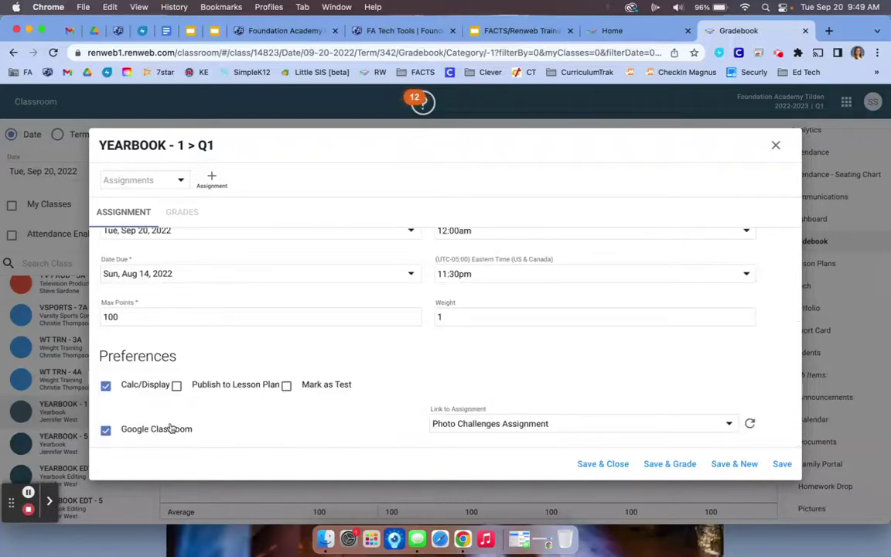
pyautogui.scroll(3, 473, 406)
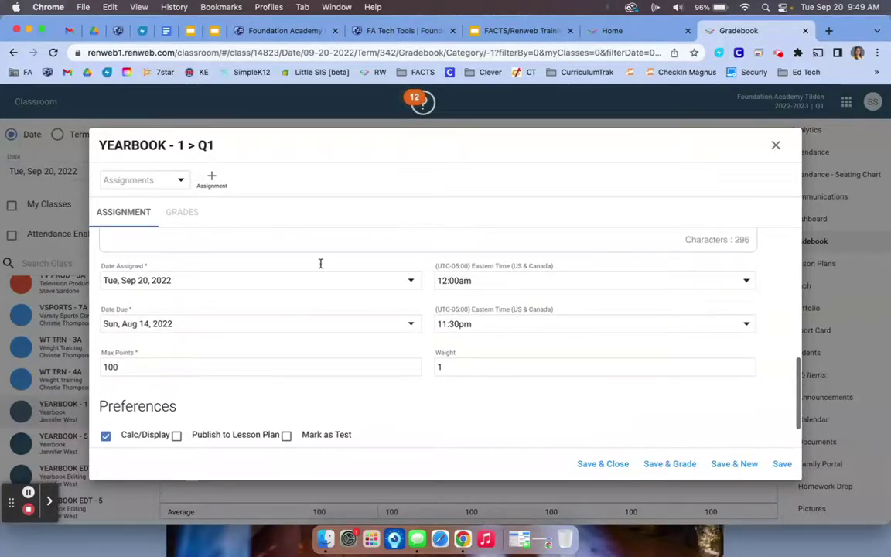
pyautogui.scroll(-3, 514, 336)
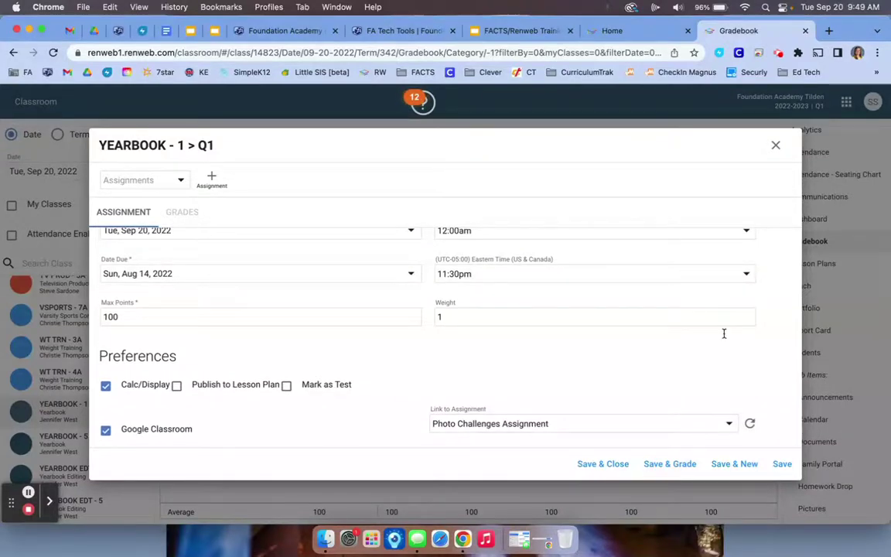
pyautogui.click(775, 145)
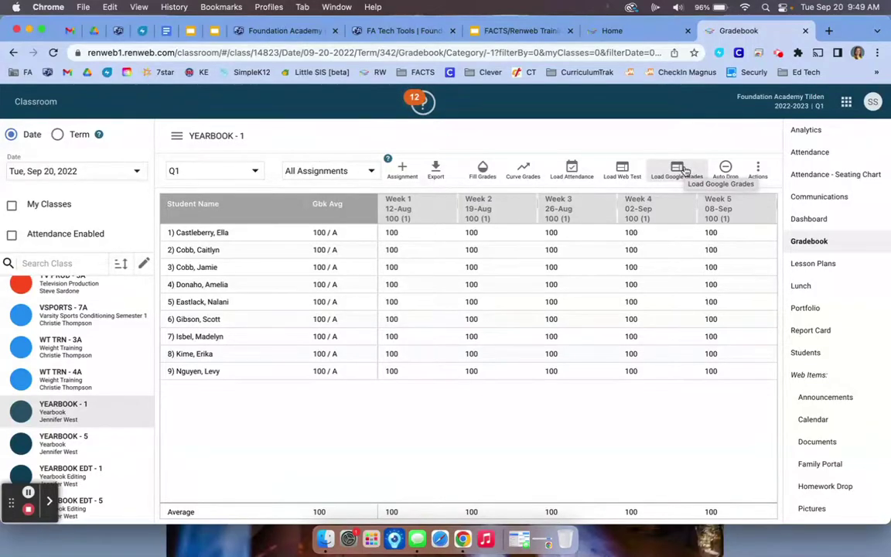
pyautogui.click(684, 170)
pyautogui.scroll(-1, 421, 362)
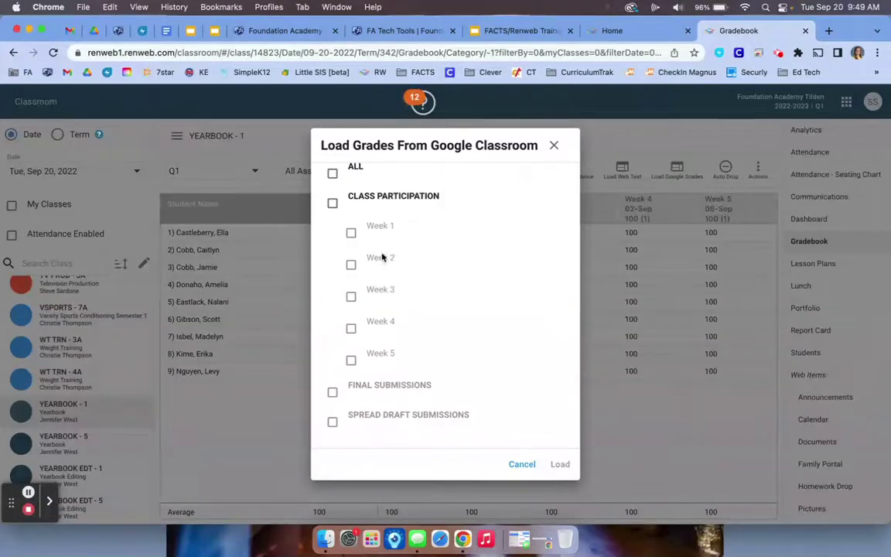
pyautogui.click(521, 465)
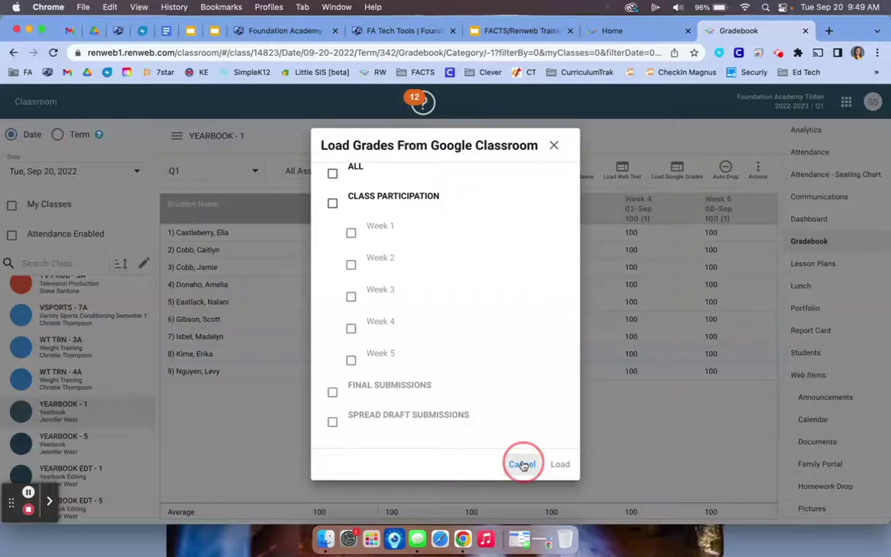